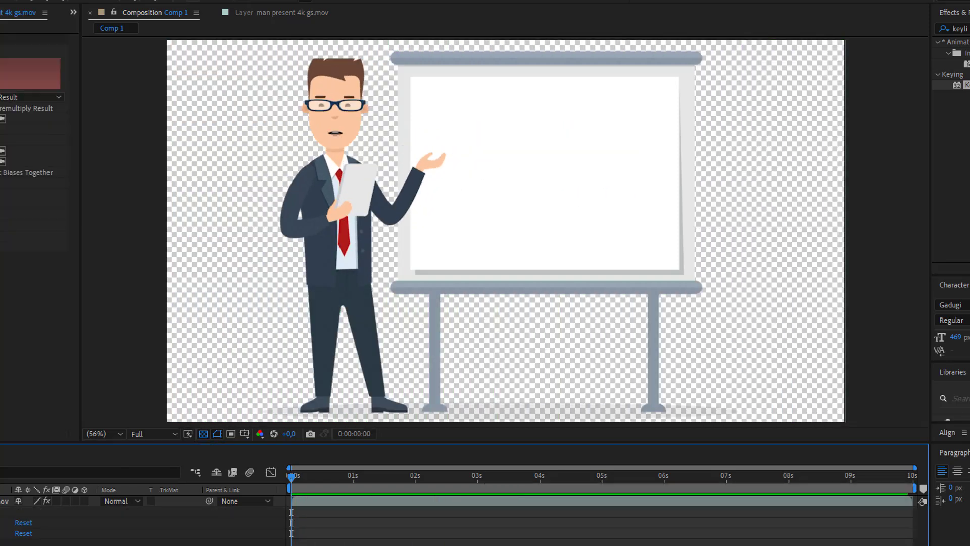
key(space)
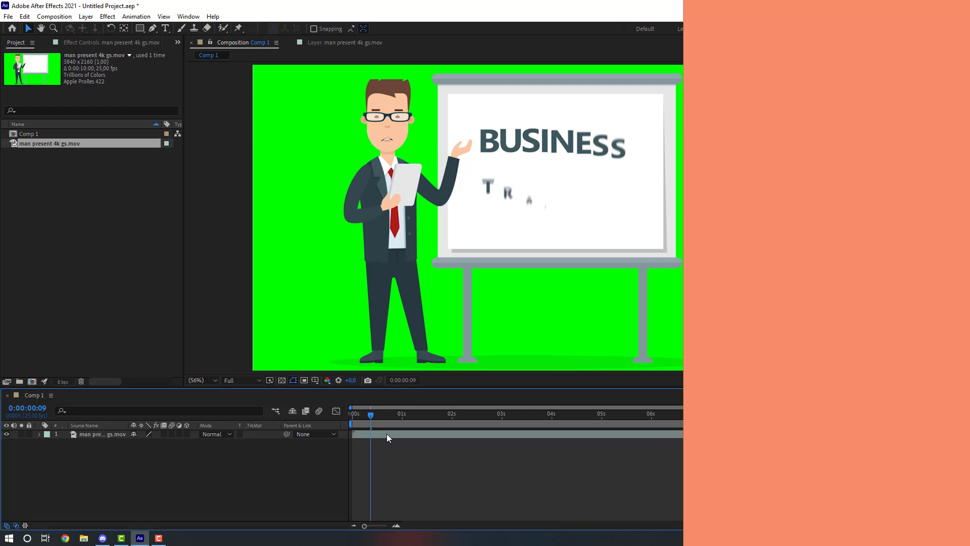
Apply Keylight (1.2) to the presenter footage and sample the green backdrop as Screen Colour
key(space)
click(892, 56)
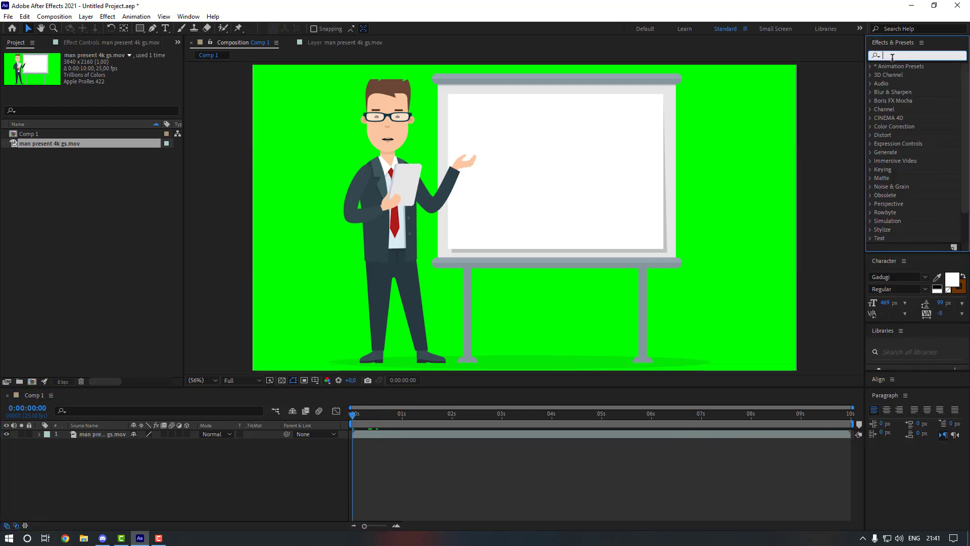
text(keyli)
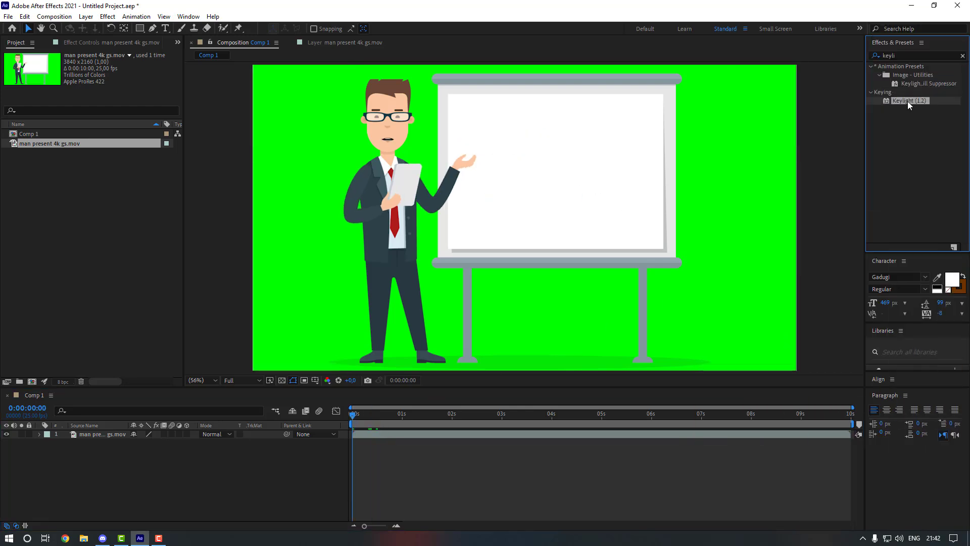
drag(908, 101, 414, 434)
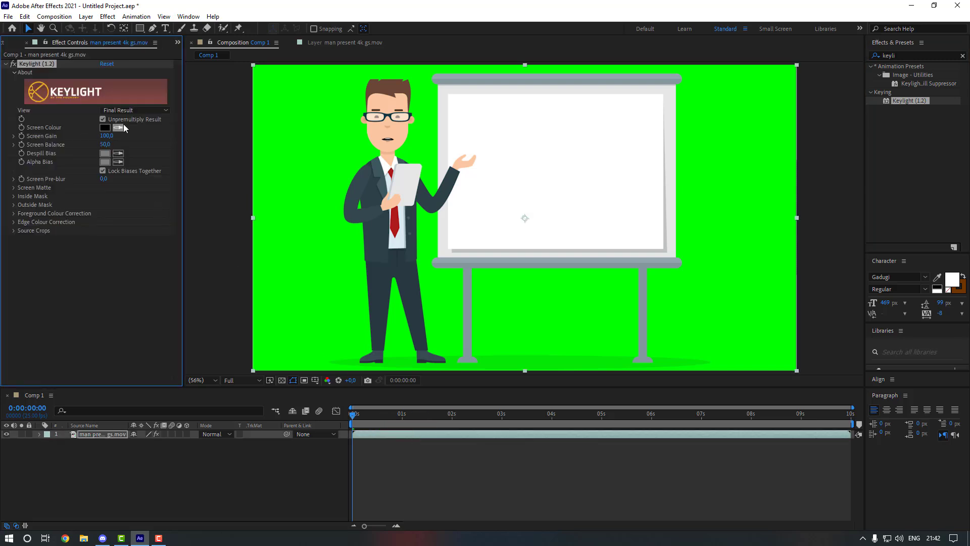
click(302, 135)
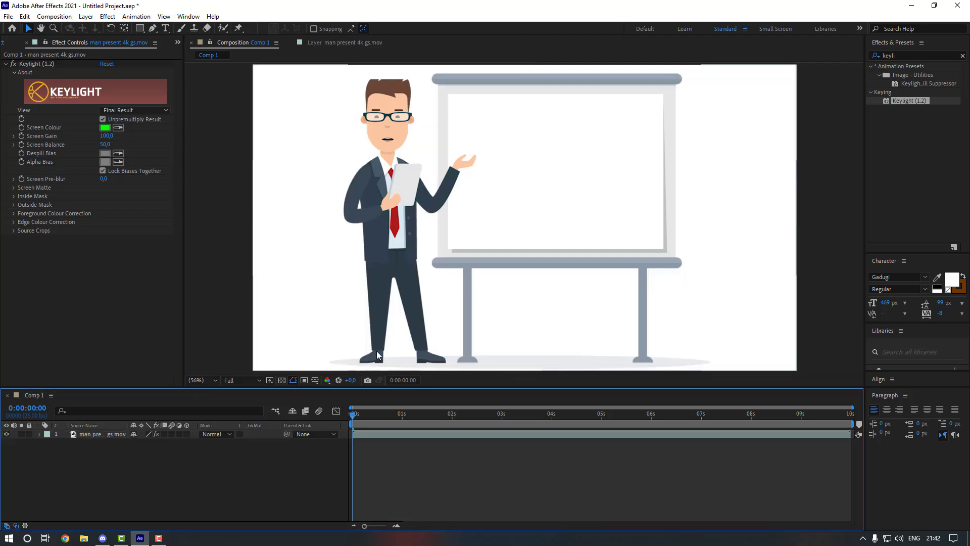
Preview the keyed composition and turn on the transparency grid
key(space)
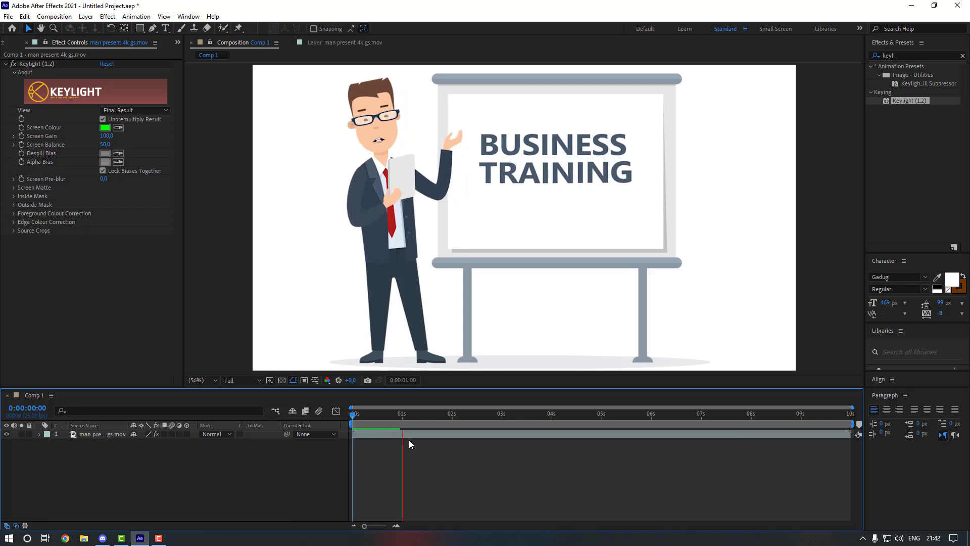
key(space)
key(space)
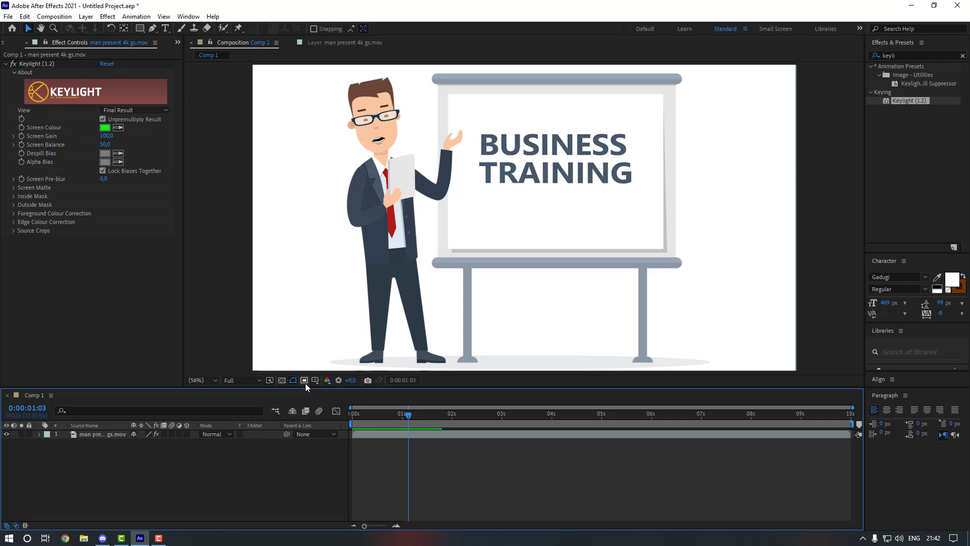
click(283, 380)
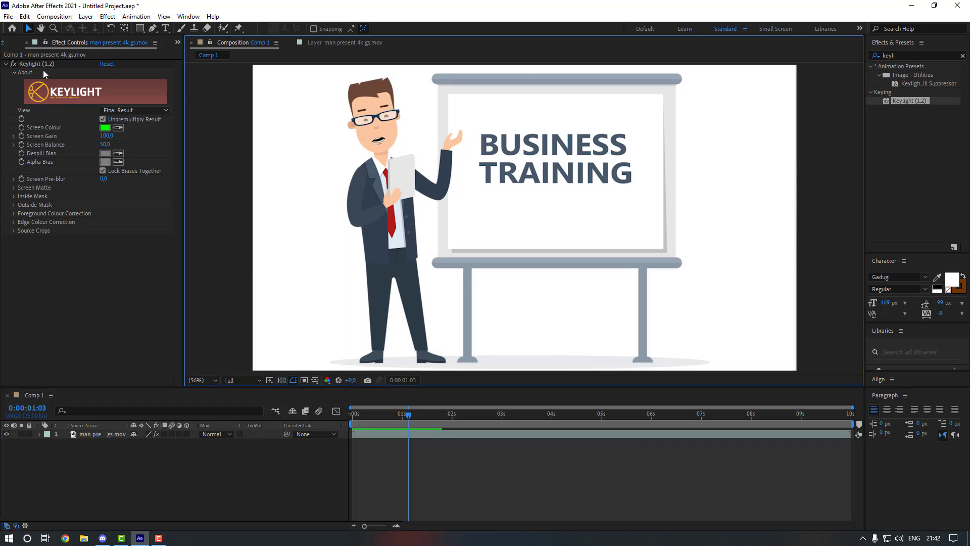
Delete the Keylight effect and draw a four-point square mask on the presenter footage
click(37, 64)
key(Delete)
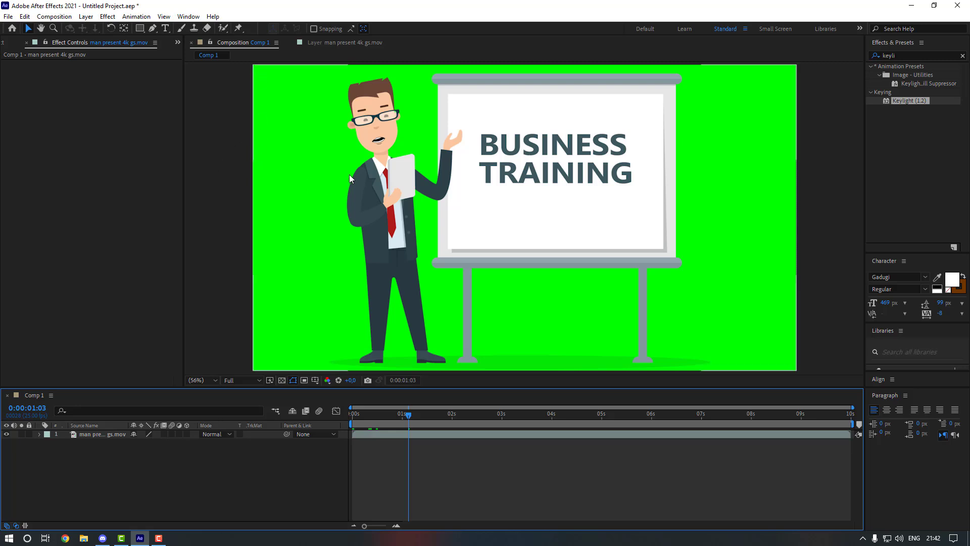
click(152, 29)
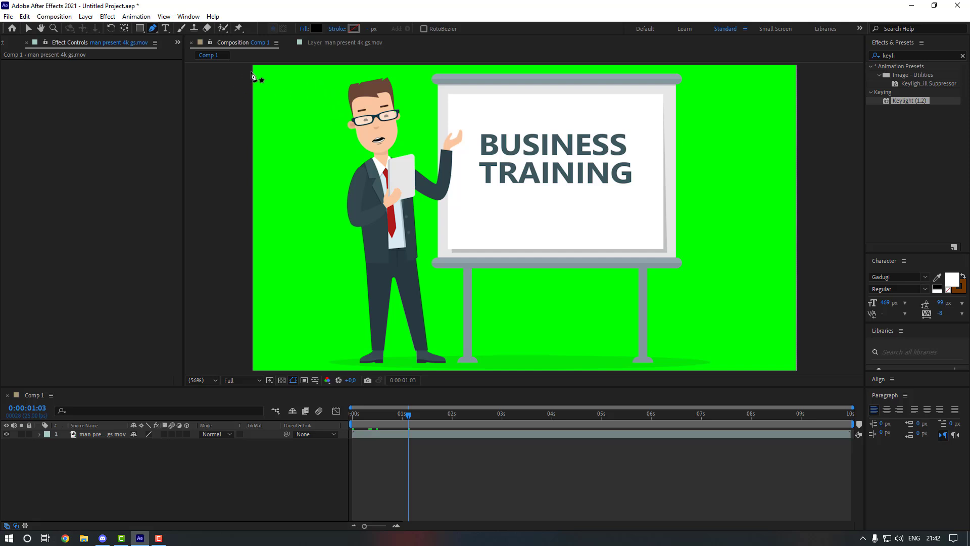
click(107, 436)
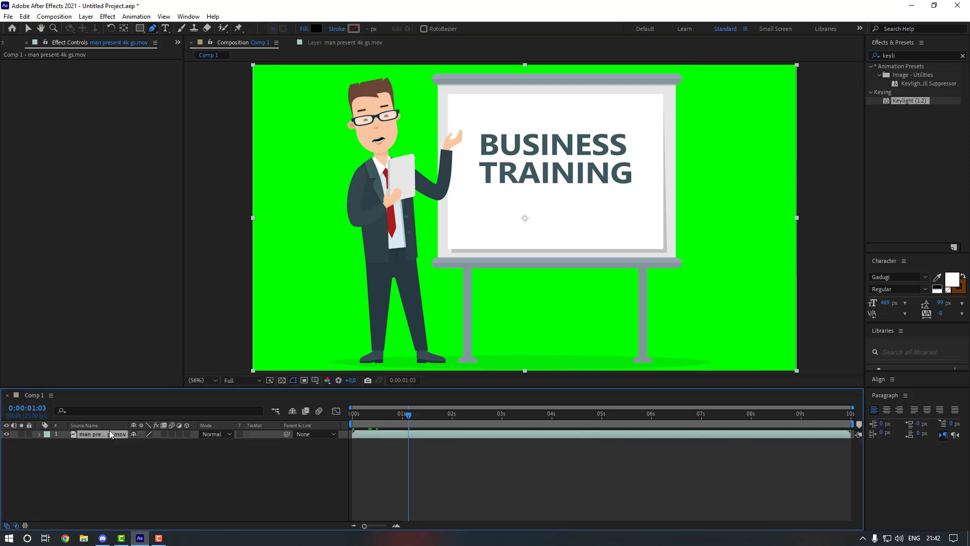
click(263, 85)
click(264, 143)
click(323, 142)
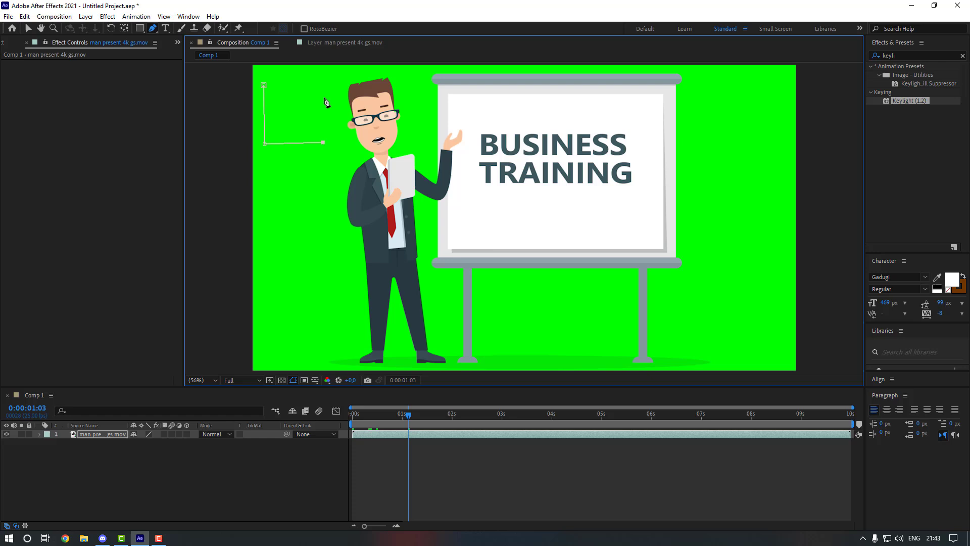
click(323, 89)
click(264, 86)
Set Mask 1 to Inverted and toggle the transparency grid on and off
click(112, 441)
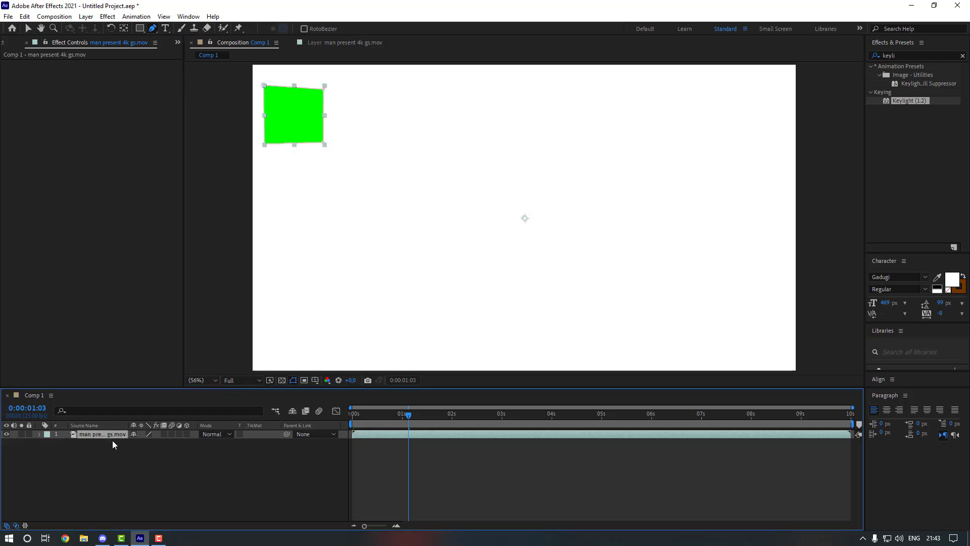
click(39, 434)
click(48, 443)
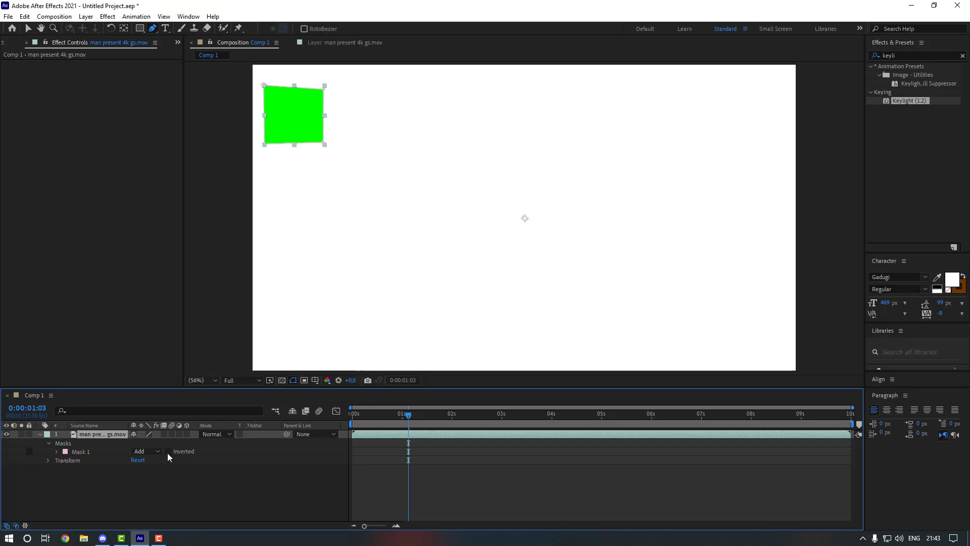
click(168, 452)
key(v)
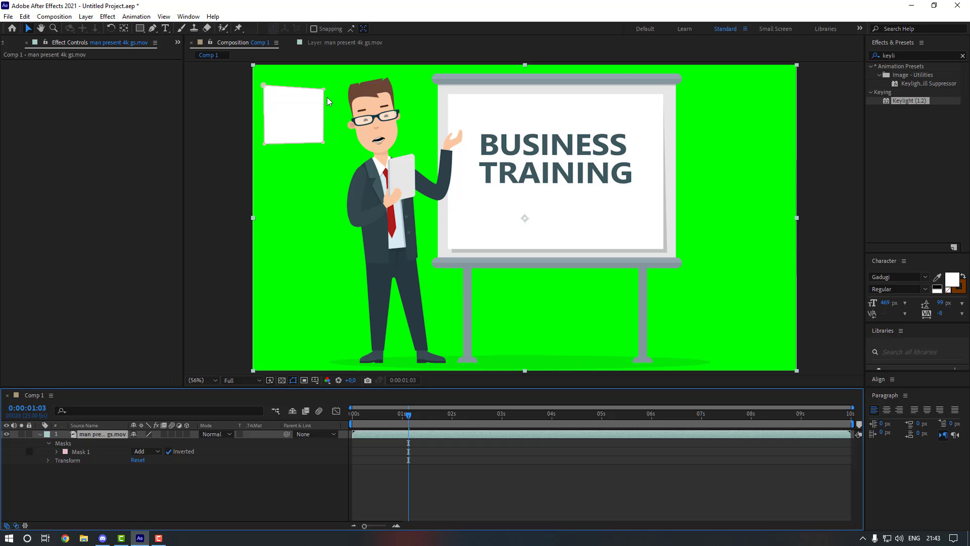
click(224, 335)
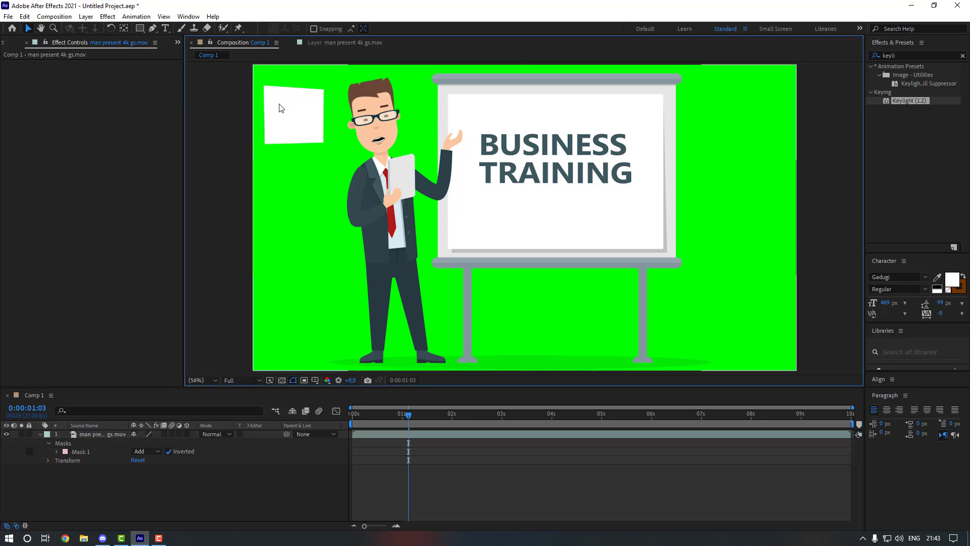
click(282, 381)
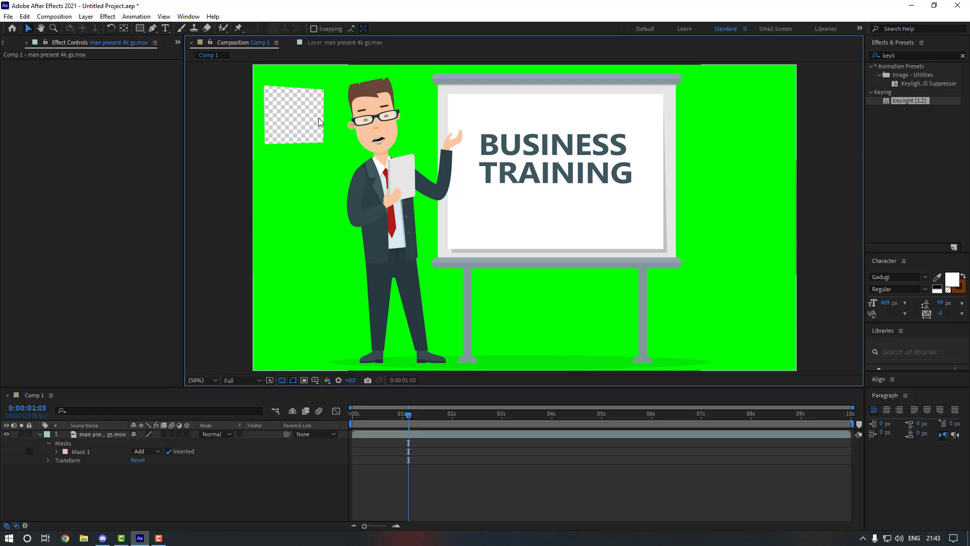
click(282, 380)
click(204, 418)
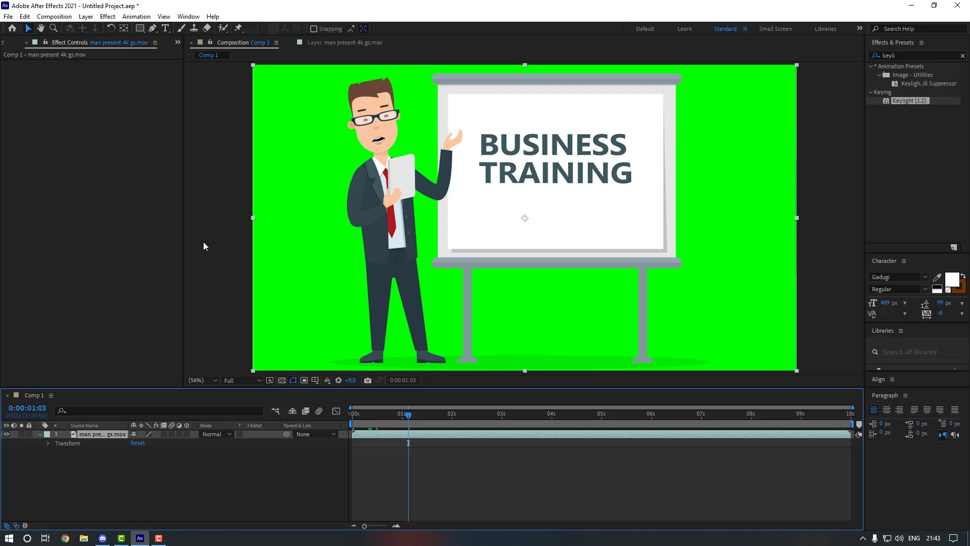
Choose the Roto Brush tool and open the presenter footage layer in the Layer panel
click(205, 244)
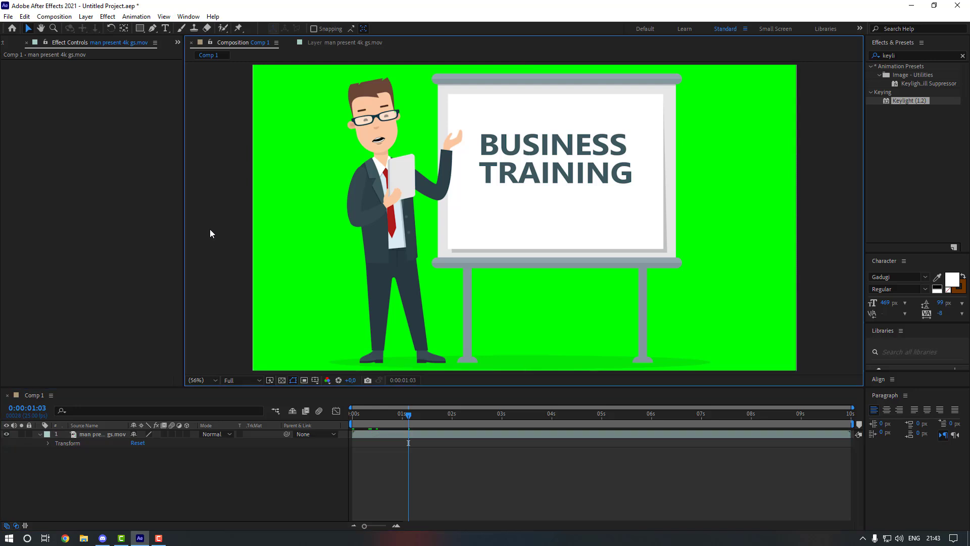
click(220, 29)
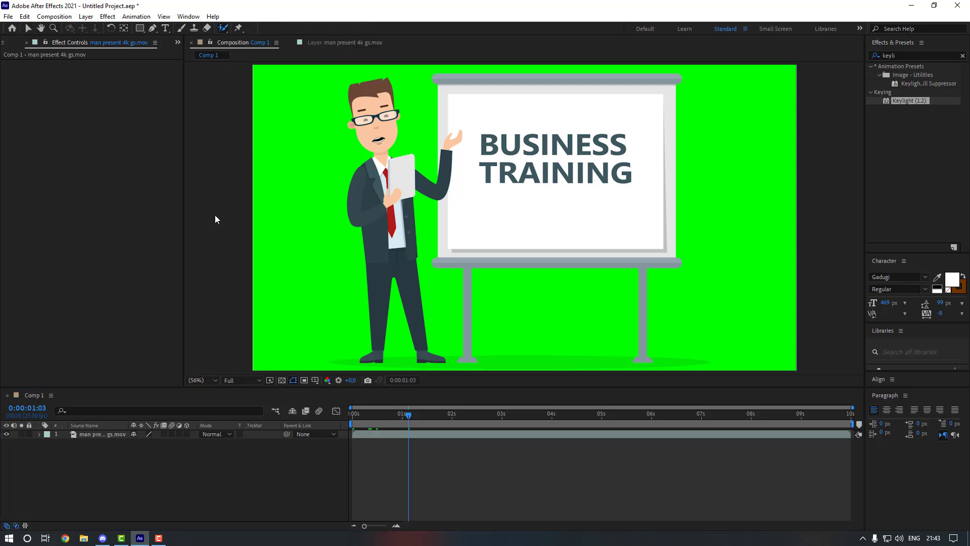
click(110, 435)
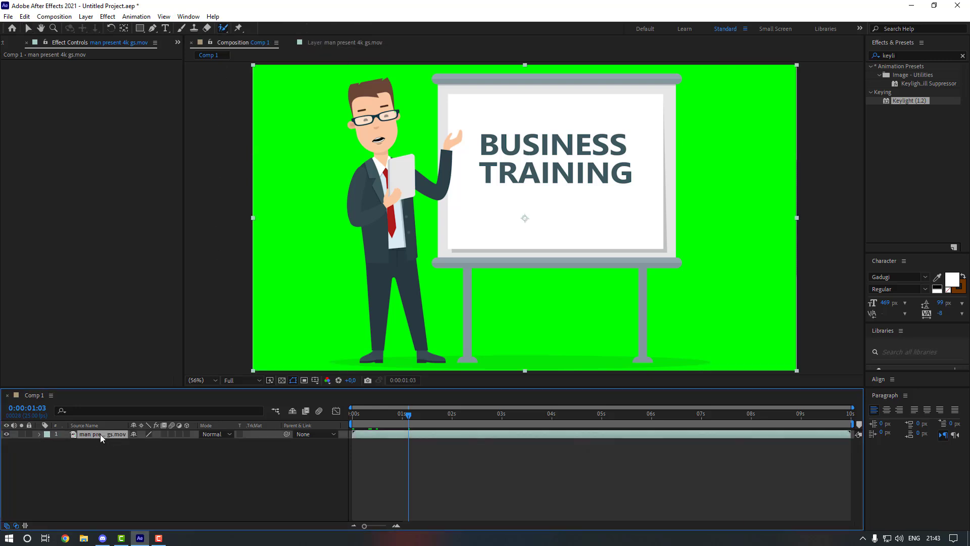
double_click(99, 434)
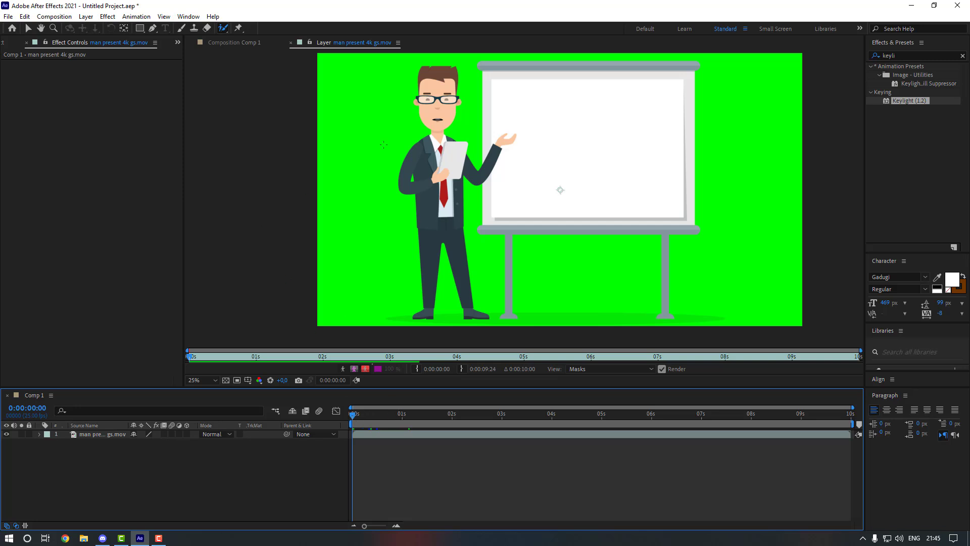
Paint the presenter's head and tie as Roto Brush foreground
scroll(444, 93, up, 2)
scroll(435, 91, right, 1)
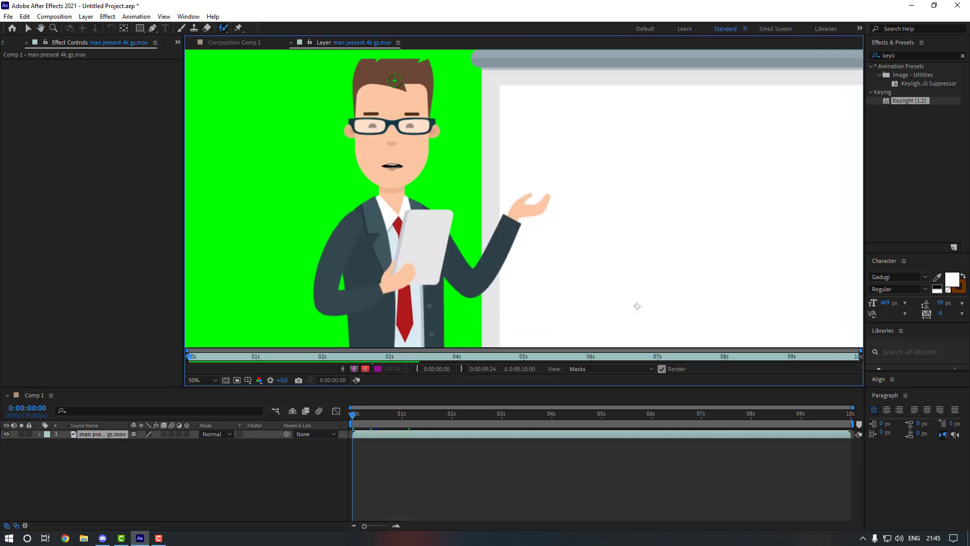
mouse_move(393, 71)
mouse_down()
mouse_move(395, 208)
mouse_move(384, 260)
mouse_move(359, 279)
mouse_move(361, 256)
mouse_move(343, 244)
mouse_move(417, 250)
mouse_move(480, 273)
mouse_move(524, 199)
mouse_up()
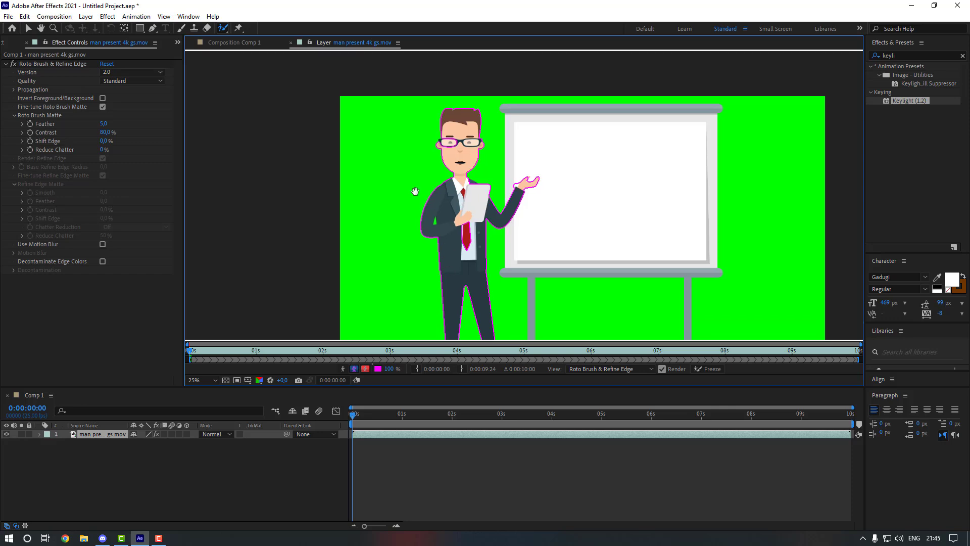
drag(416, 191, 402, 226)
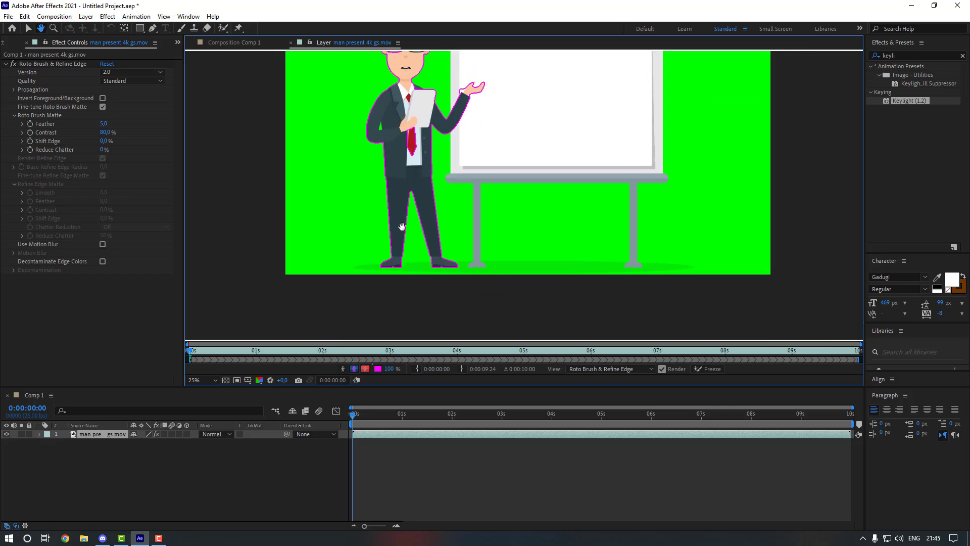
scroll(402, 227, up, 4)
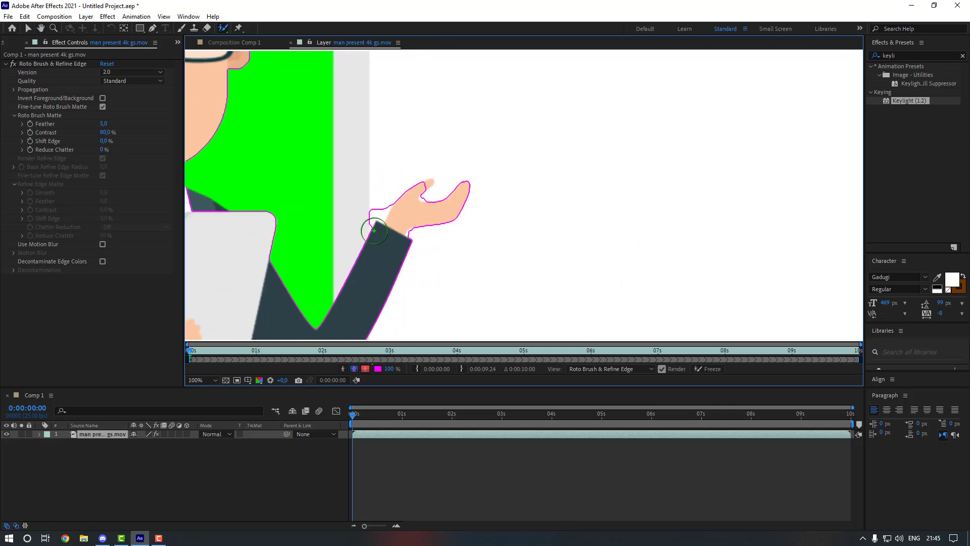
scroll(374, 230, up, 2)
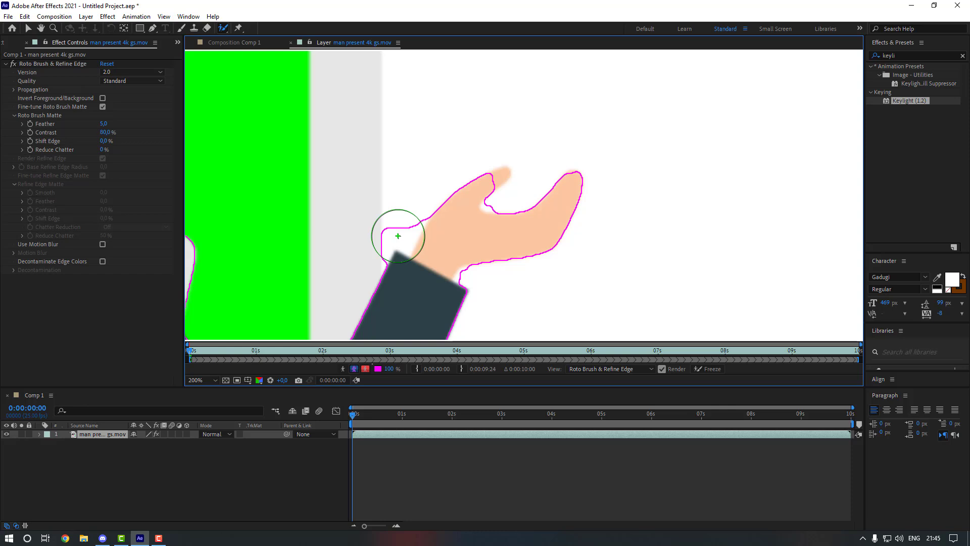
Enlarge the brush and subtract background at the wrist, hand edge and finger notch
mouse_move(399, 236)
mouse_down()
mouse_move(418, 224)
mouse_move(419, 254)
mouse_move(402, 245)
mouse_up()
drag(384, 241, 412, 228)
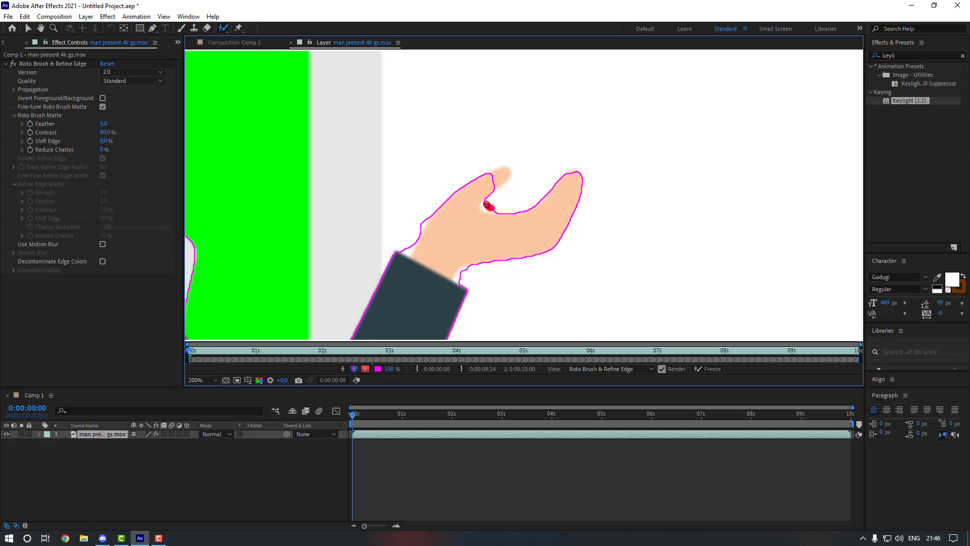
alt+click(489, 207)
drag(457, 279, 455, 281)
drag(420, 227, 420, 228)
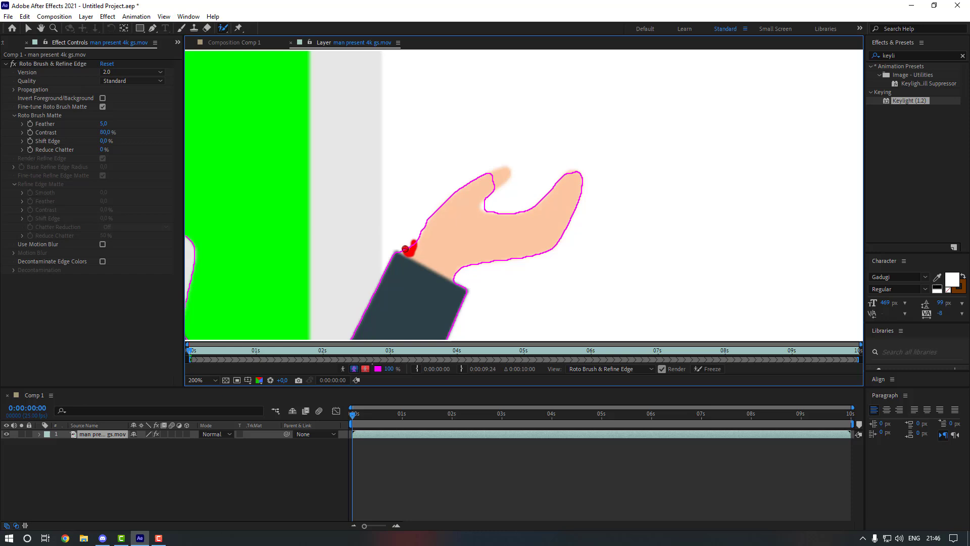
drag(406, 249, 406, 250)
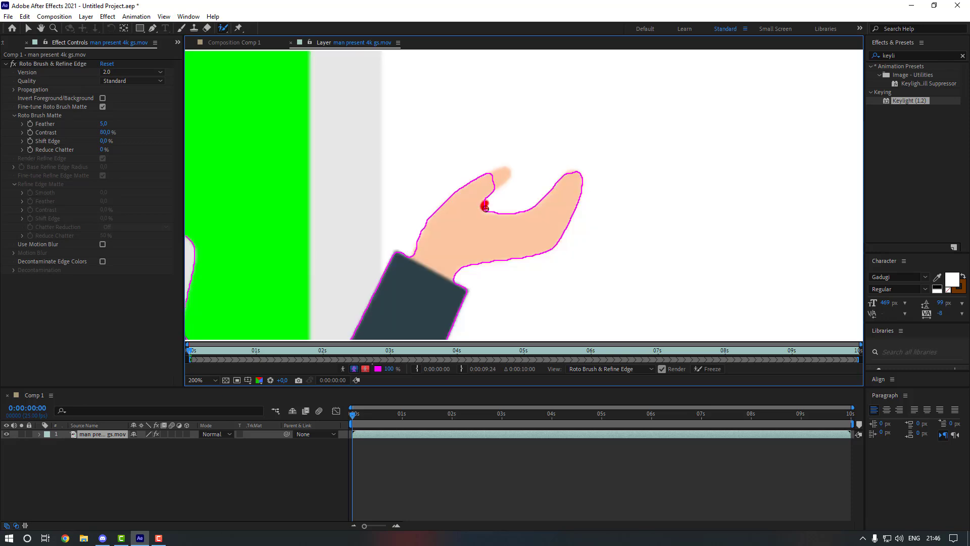
mouse_move(485, 206)
mouse_down()
mouse_move(503, 172)
mouse_move(498, 182)
mouse_up()
Zoom out to the whole frame and play forward to propagate the segmentation
key(comma)
key(comma)
key(comma)
key(comma)
key(comma)
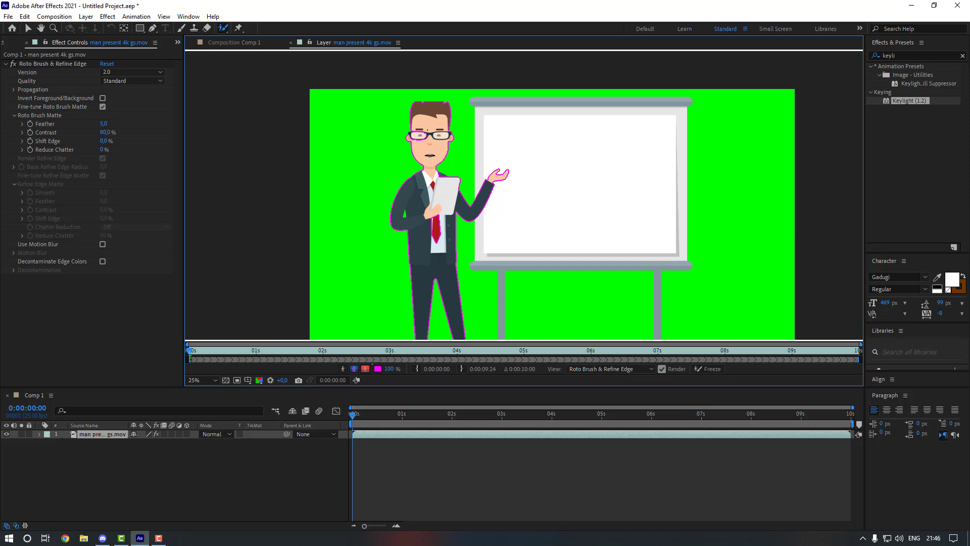
key(space)
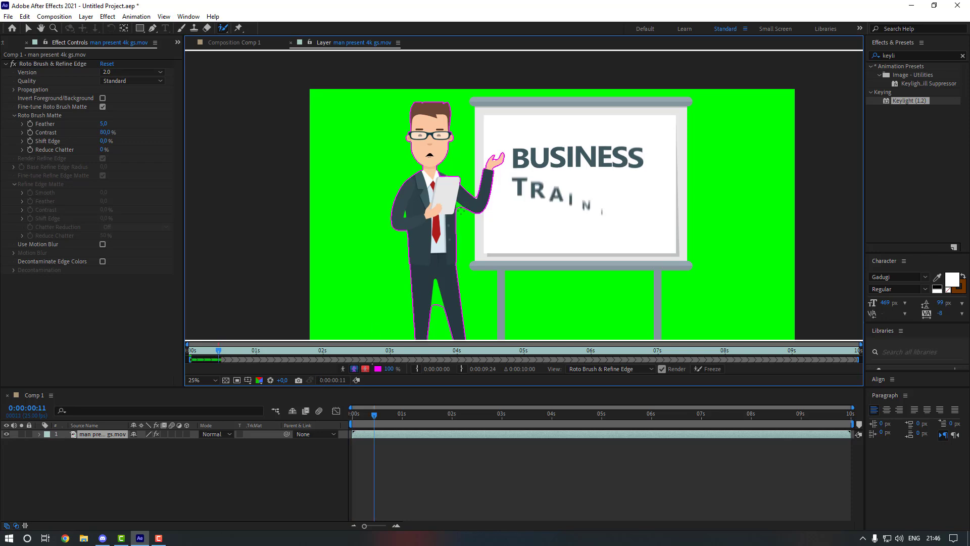
scroll(461, 212, up, 4)
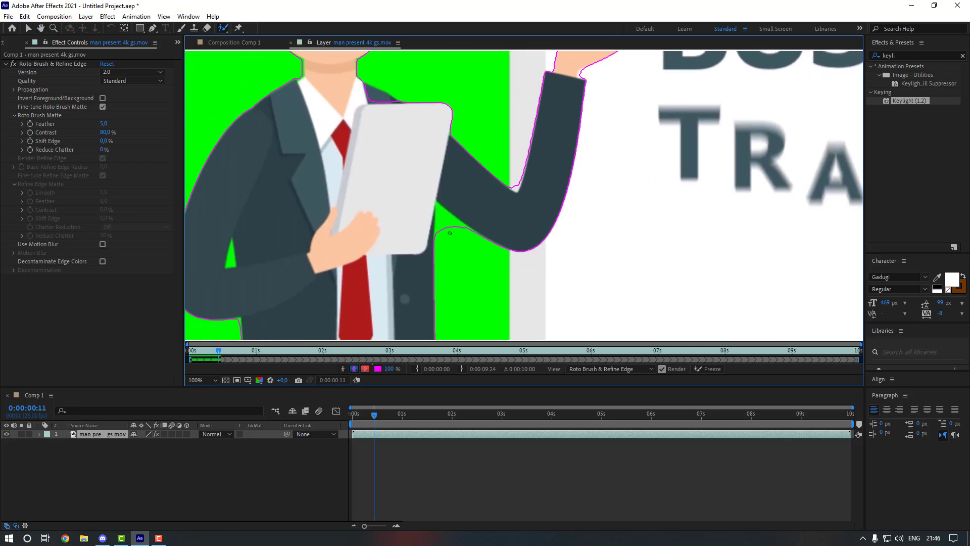
Subtract the green gap beside the bent arm and propagate the segmentation to 1 second
key(period)
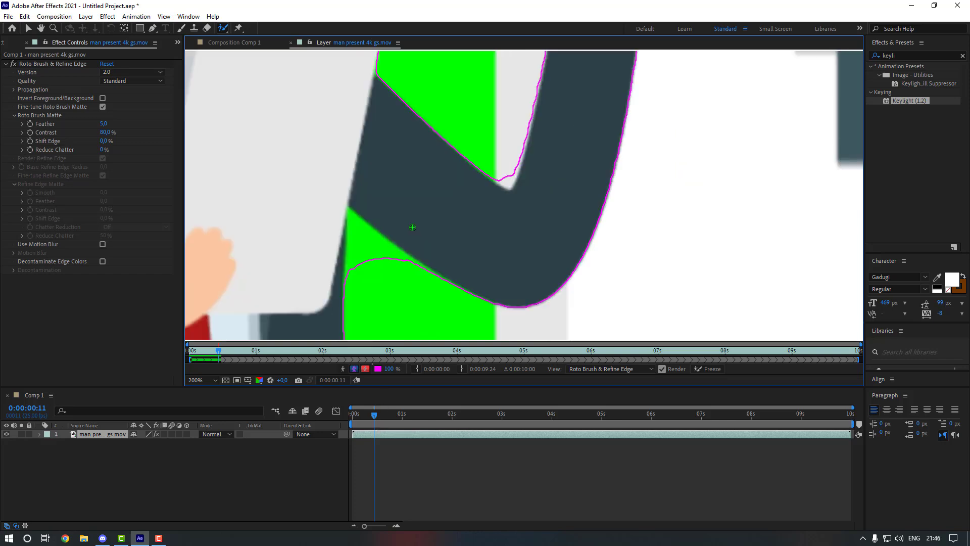
scroll(412, 227, down, 1)
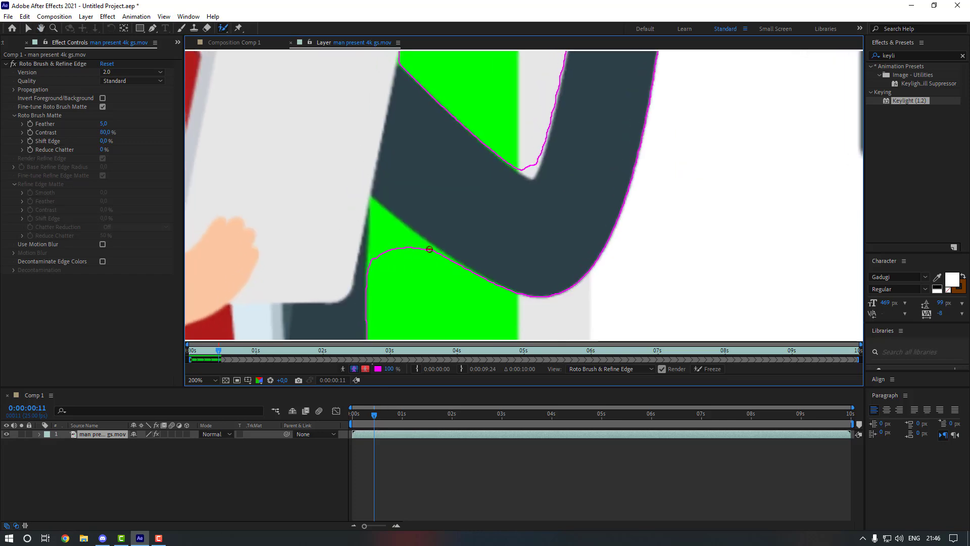
mouse_move(429, 249)
mouse_down()
mouse_move(376, 210)
mouse_move(369, 263)
mouse_up()
scroll(434, 256, down, 6)
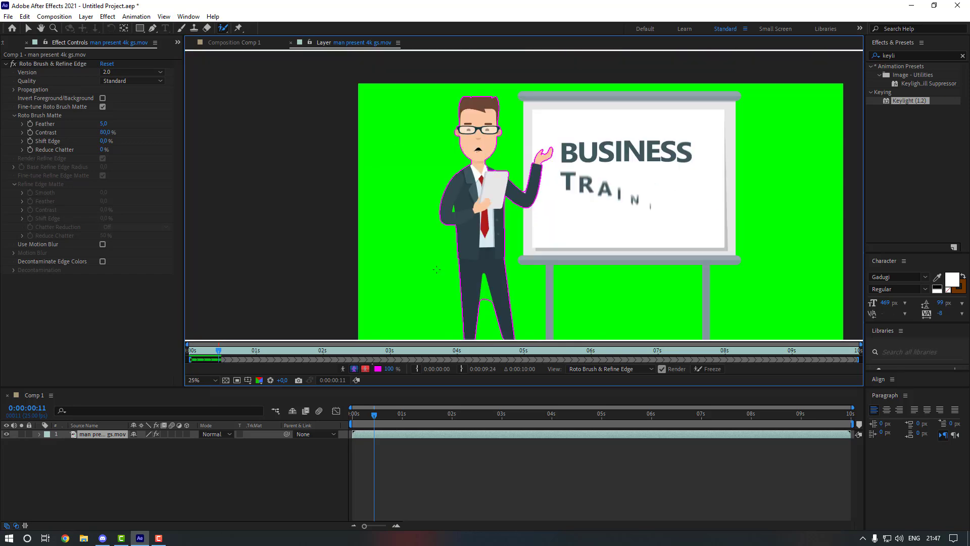
key(space)
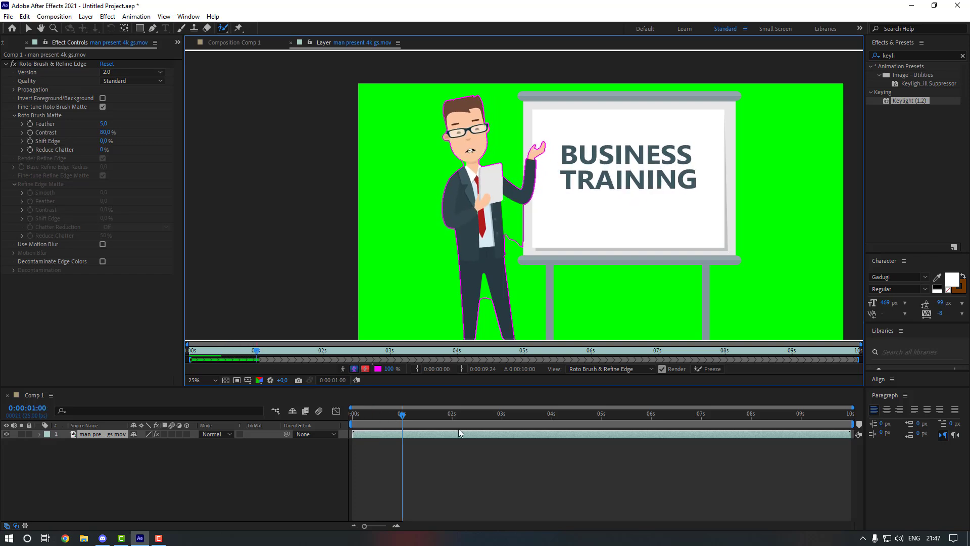
drag(511, 295, 491, 279)
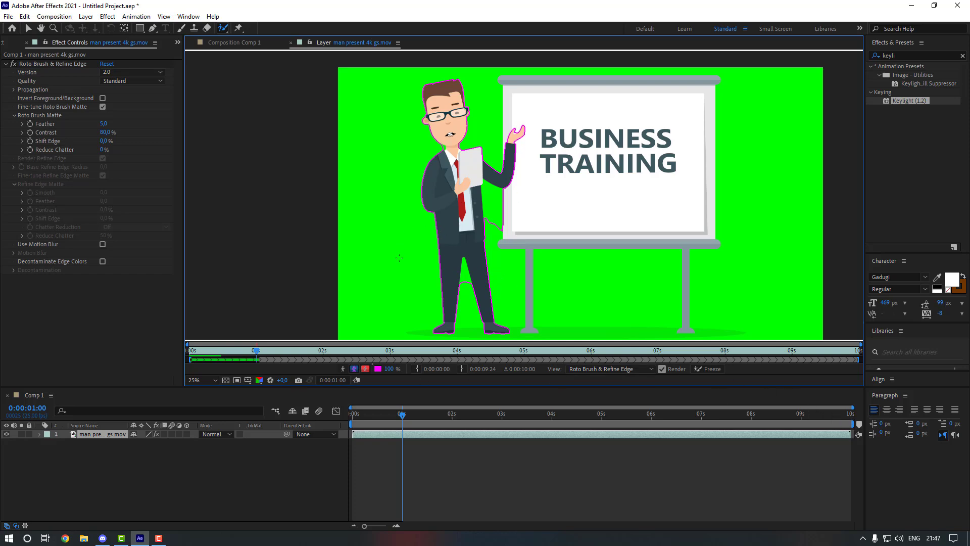
Freeze the Roto Brush propagation, stopping once the first second is frozen
click(709, 369)
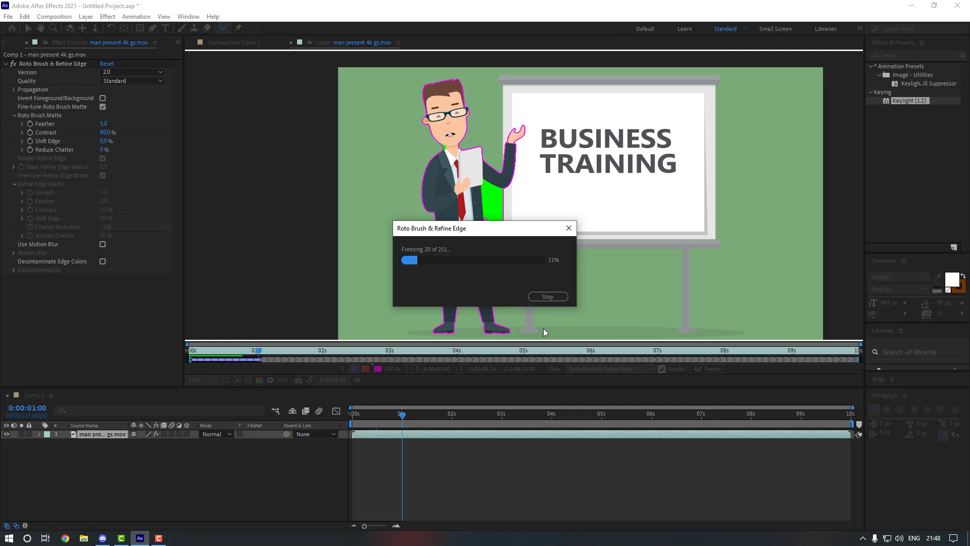
click(547, 297)
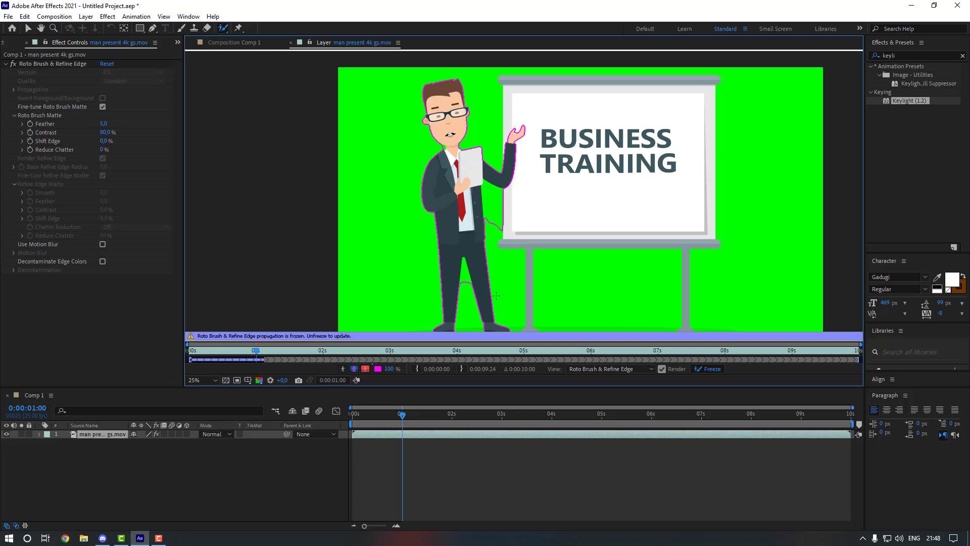
Preview Comp 1 from the start of the timeline
click(244, 43)
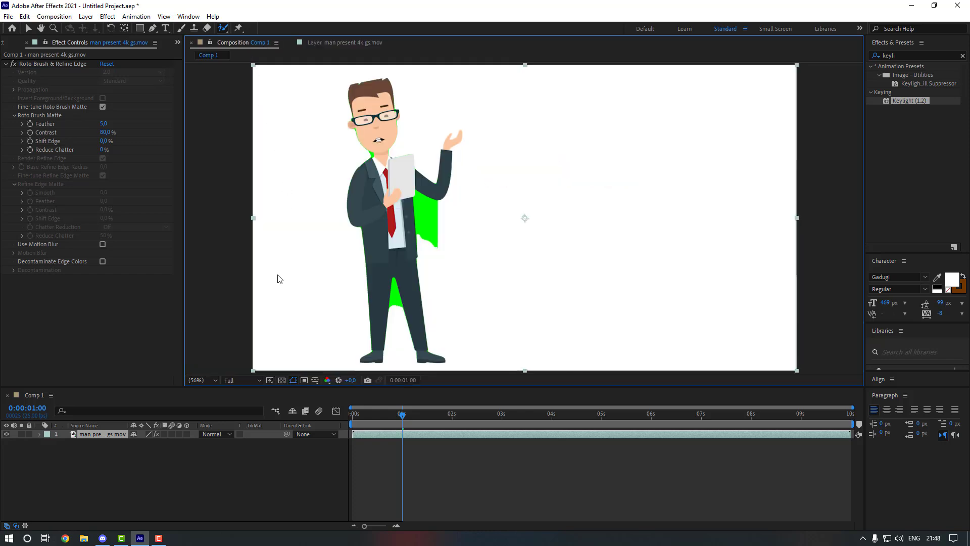
key(Home)
key(space)
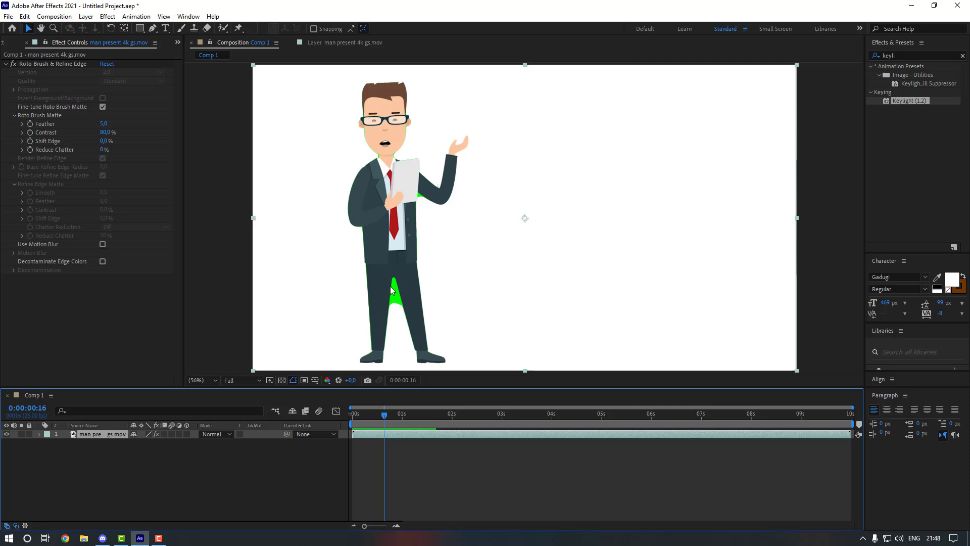
End the work area at 1 second and preview the first-second loop over white
click(402, 414)
key(n)
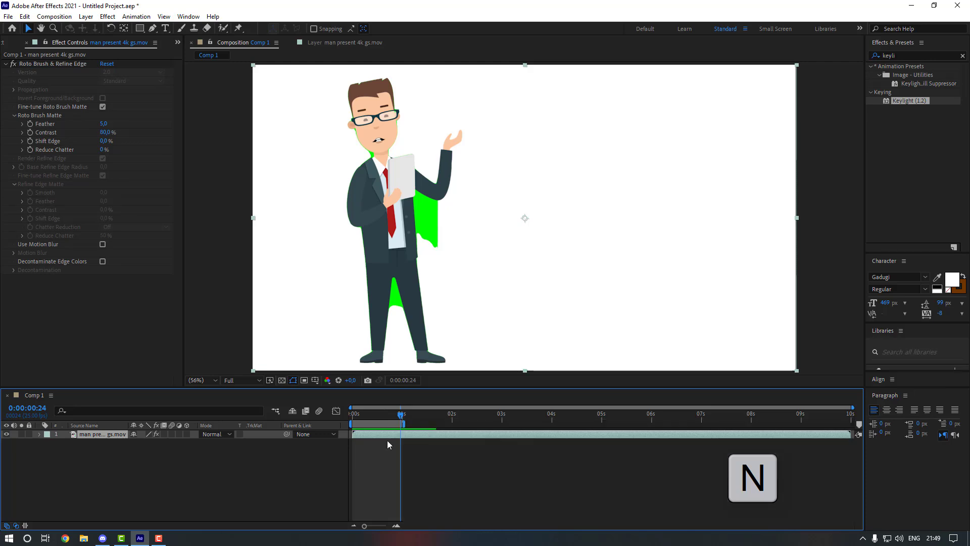
key(space)
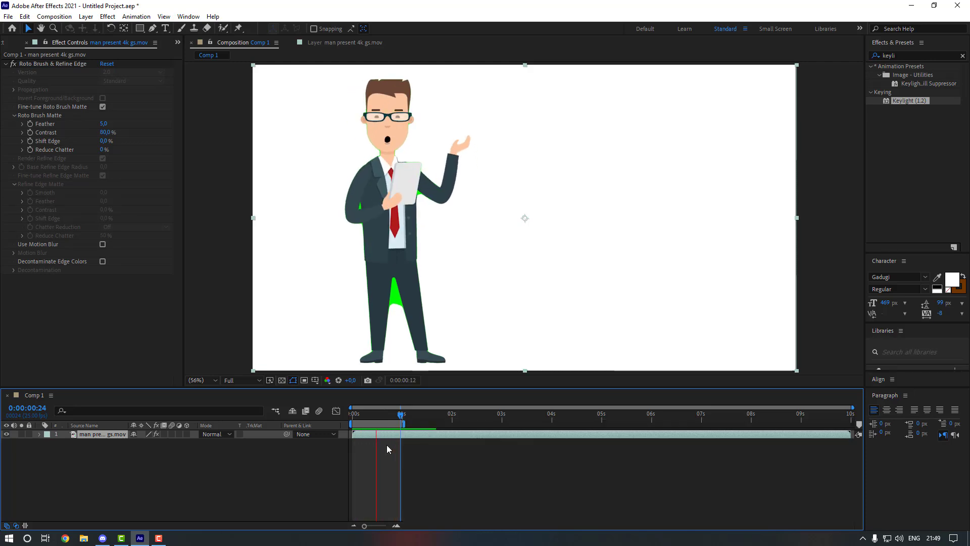
click(353, 415)
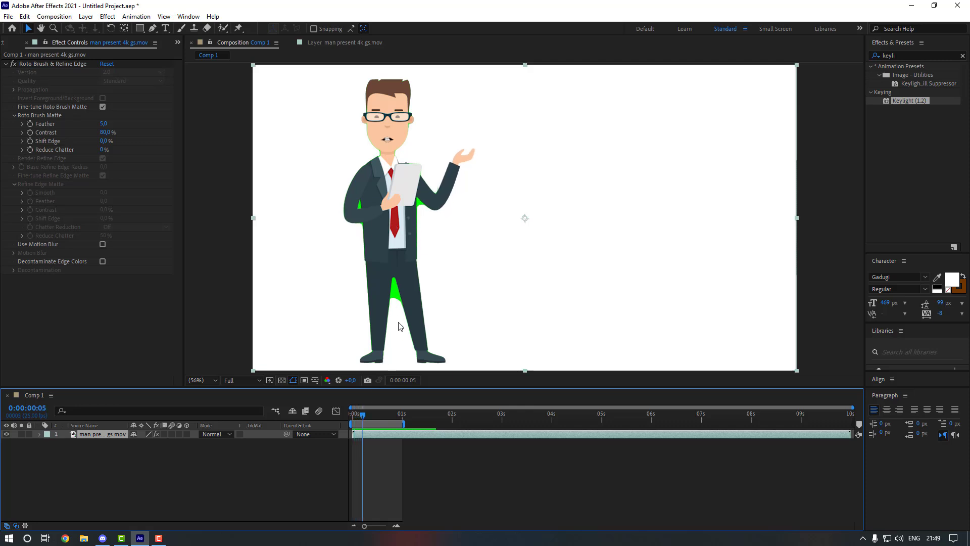
click(373, 481)
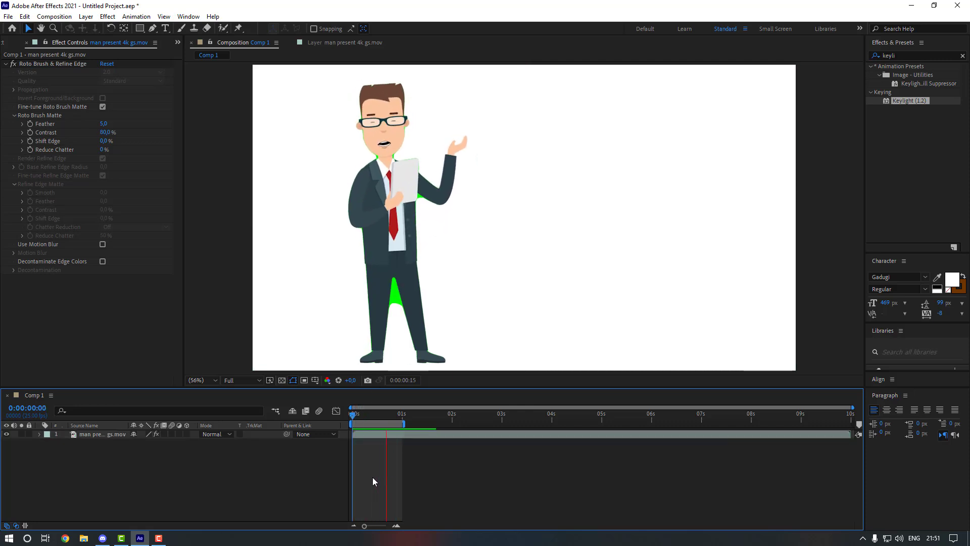